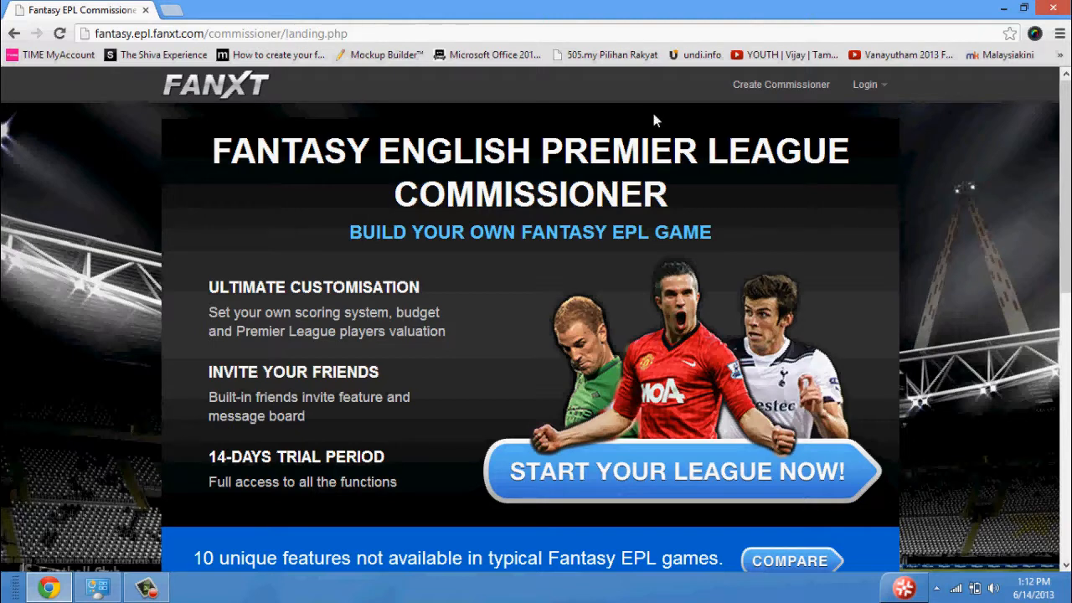
Open the registration form for a new commissioner account and fill in the first and last name.
click(750, 97)
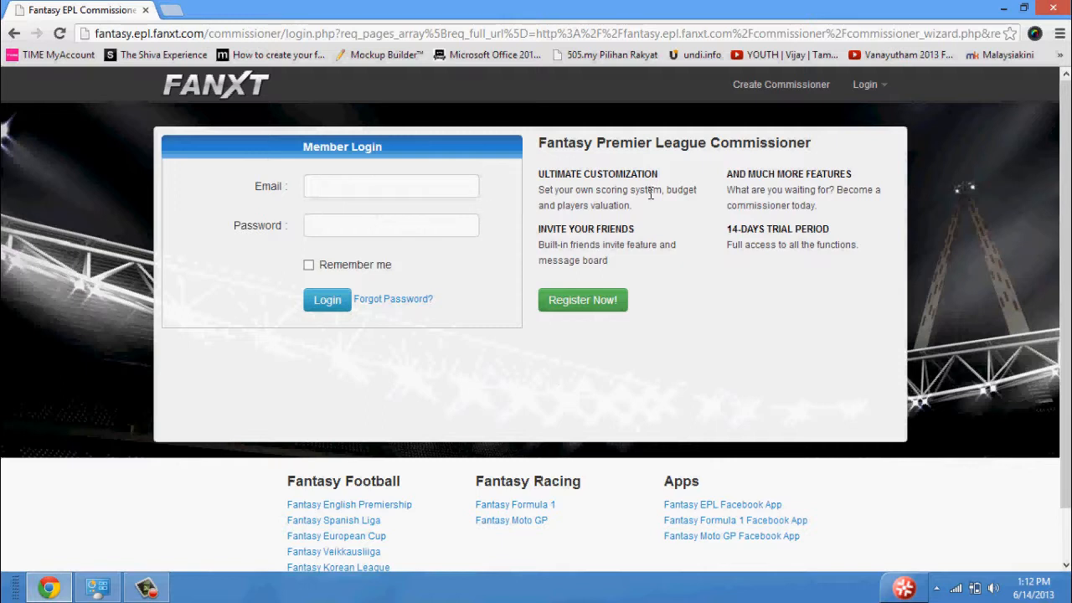
click(614, 304)
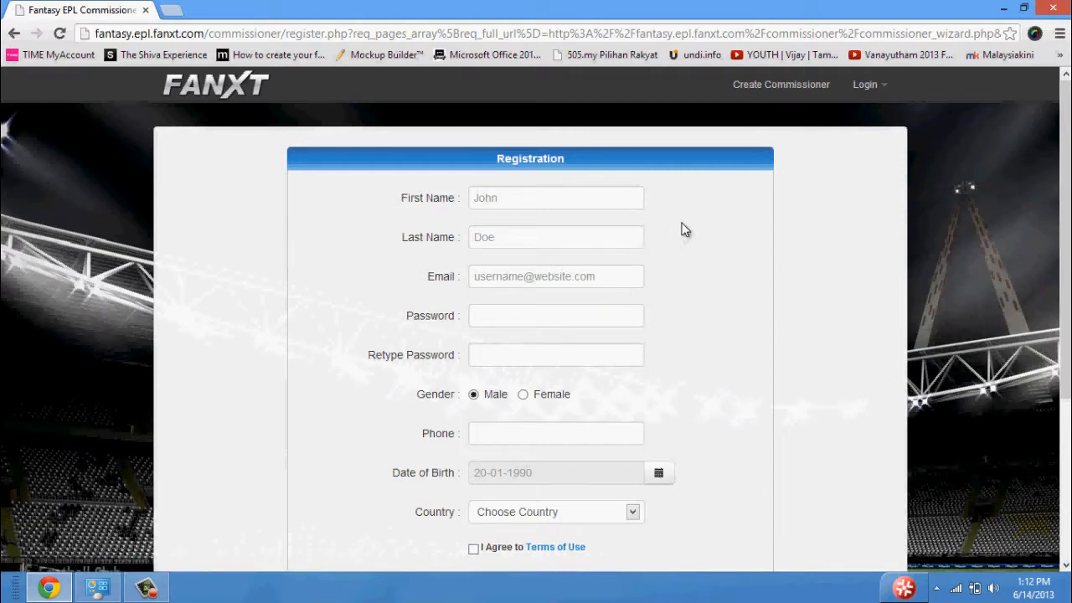
click(603, 203)
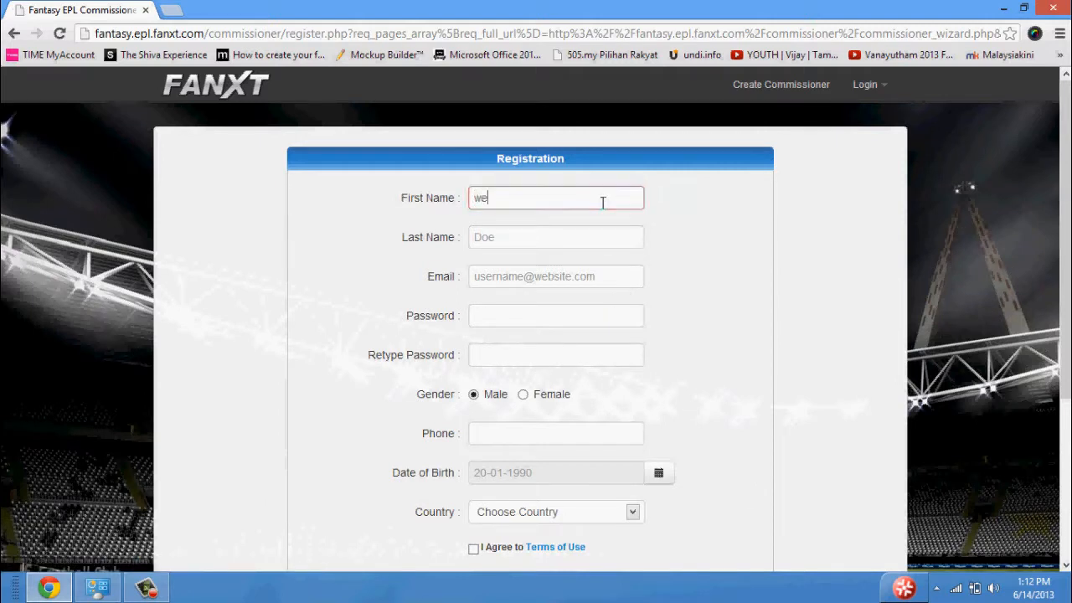
click(595, 240)
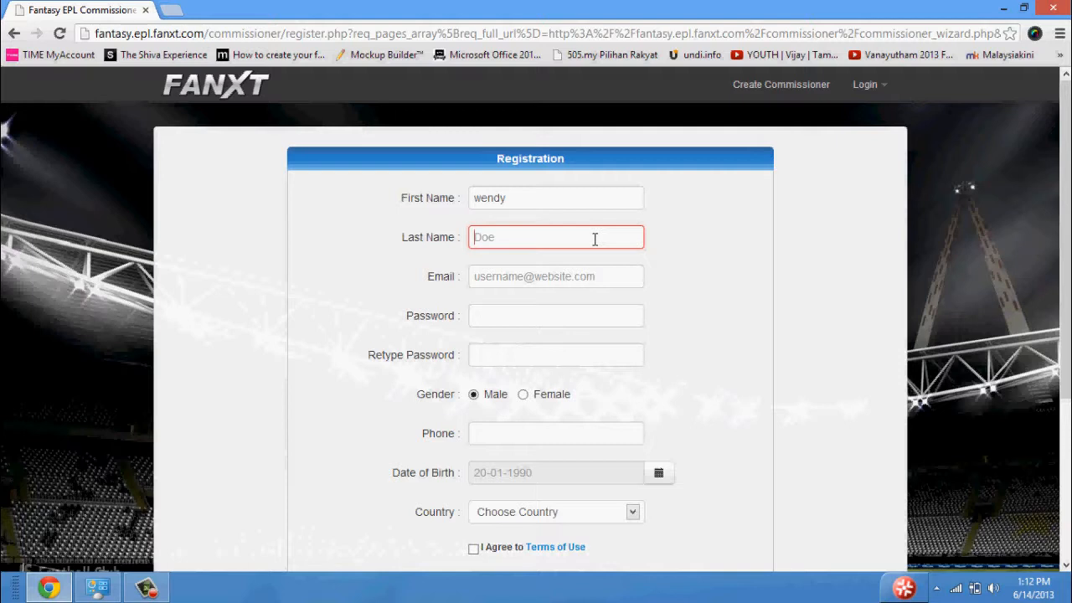
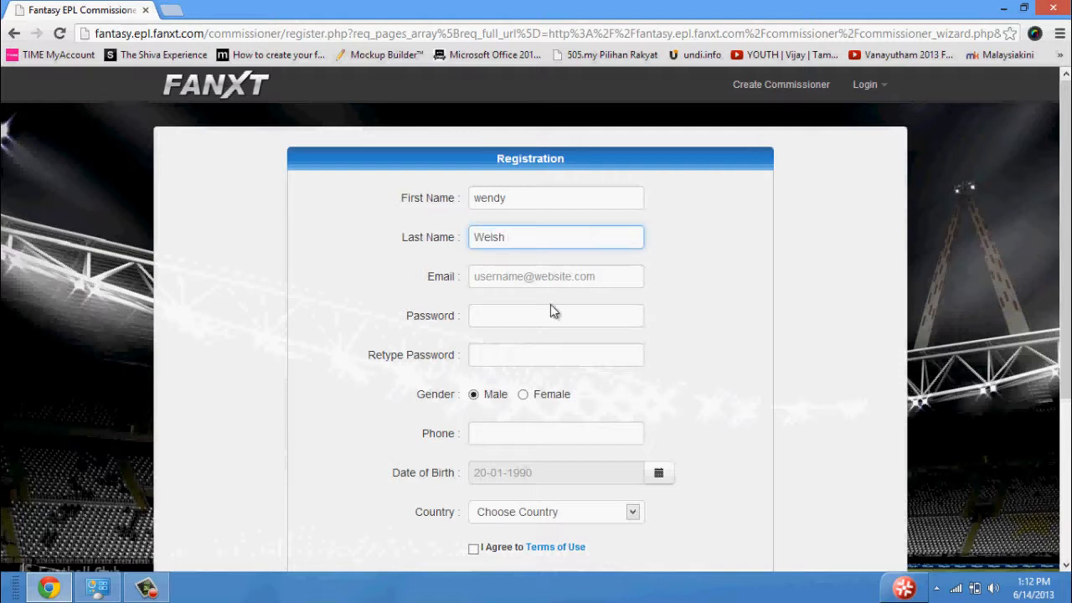
Fill in the e-mail address in the registration form.
click(539, 278)
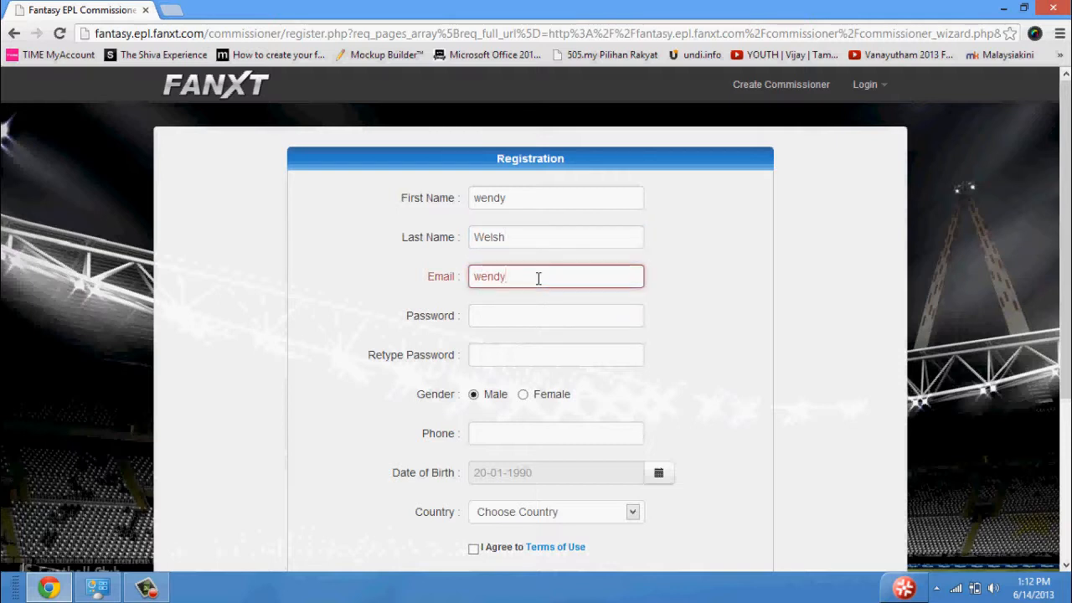
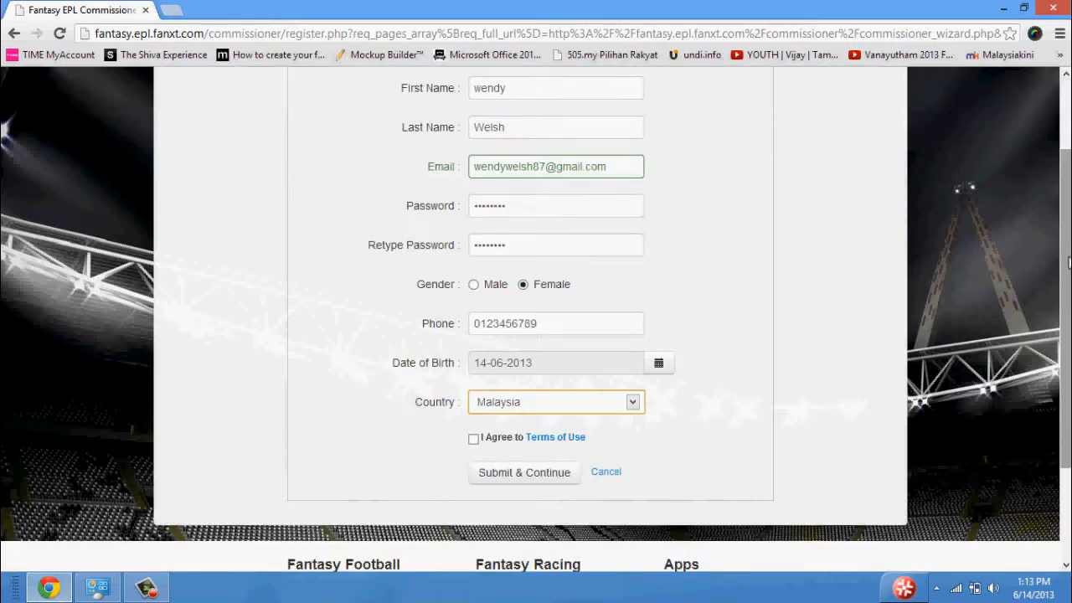
Review the Terms of Use to the end in a separate tab, and agree to them in the registration form.
drag(1068, 263, 1068, 346)
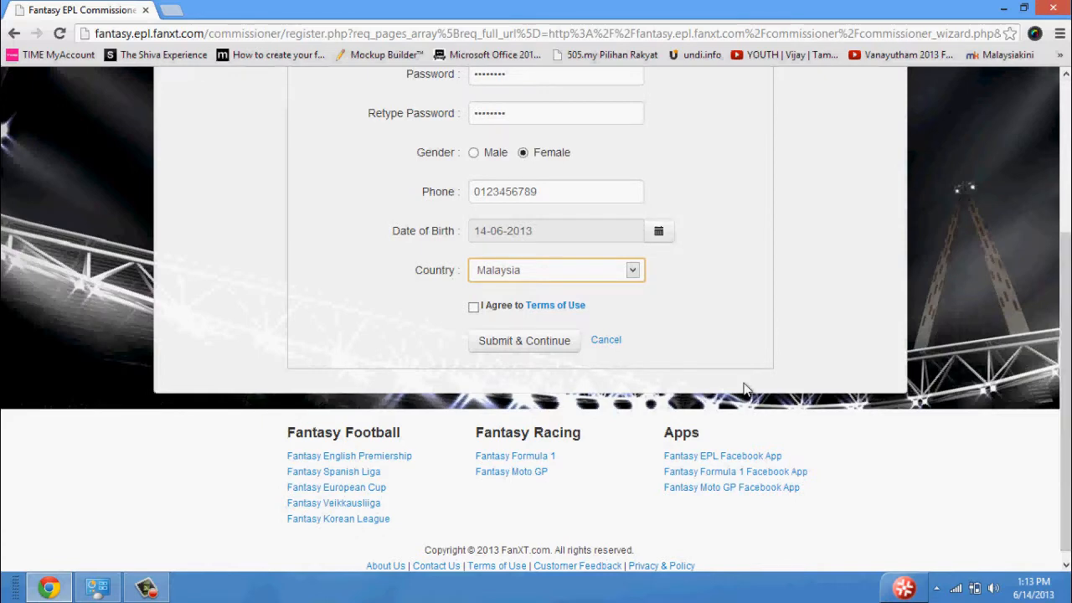
right_click(543, 309)
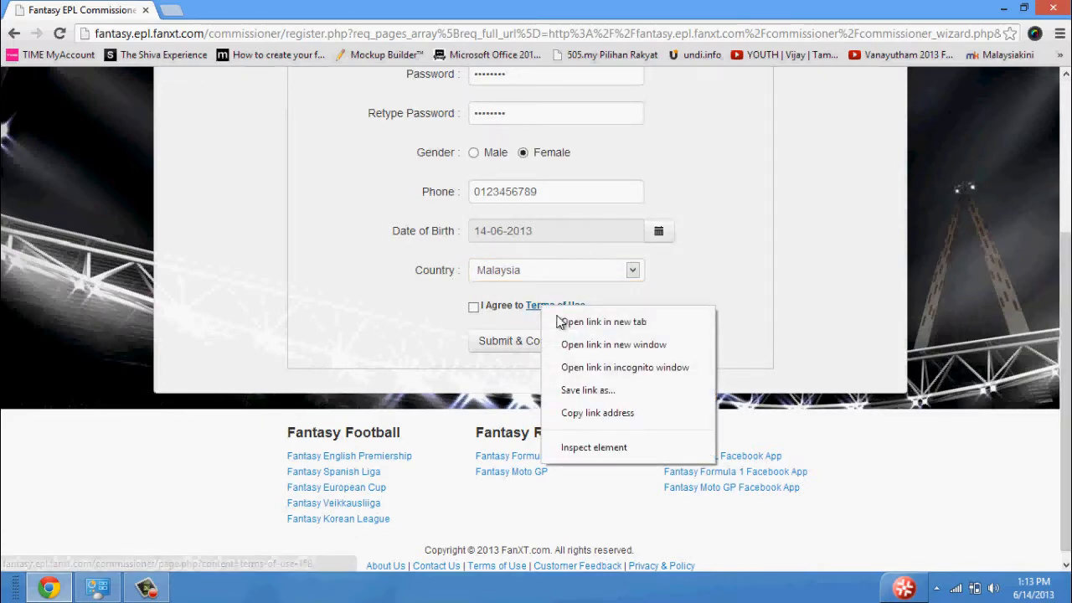
click(629, 322)
click(223, 9)
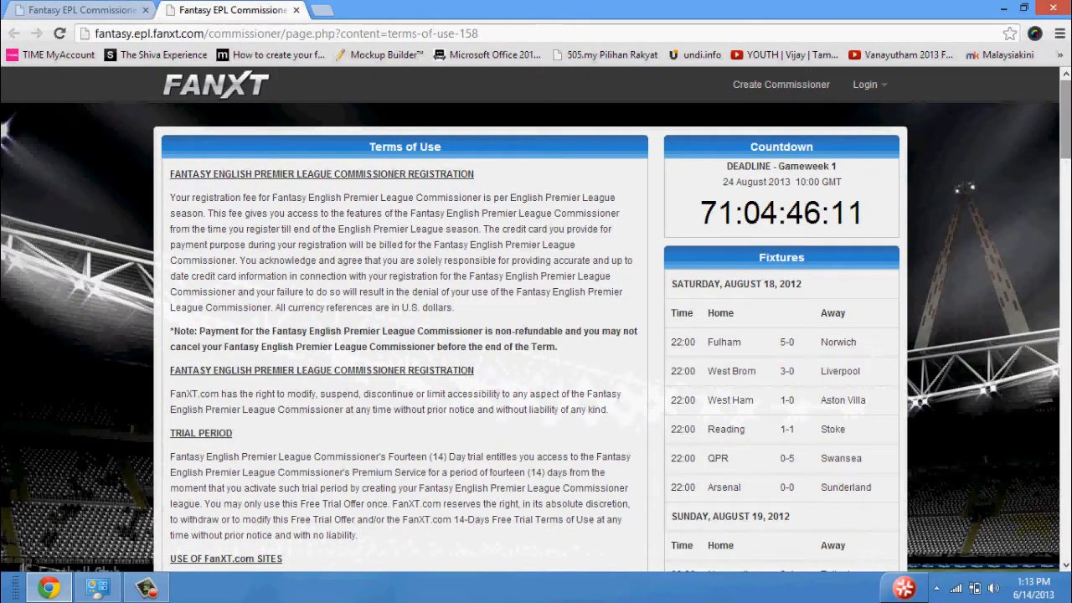
drag(1066, 144, 1068, 543)
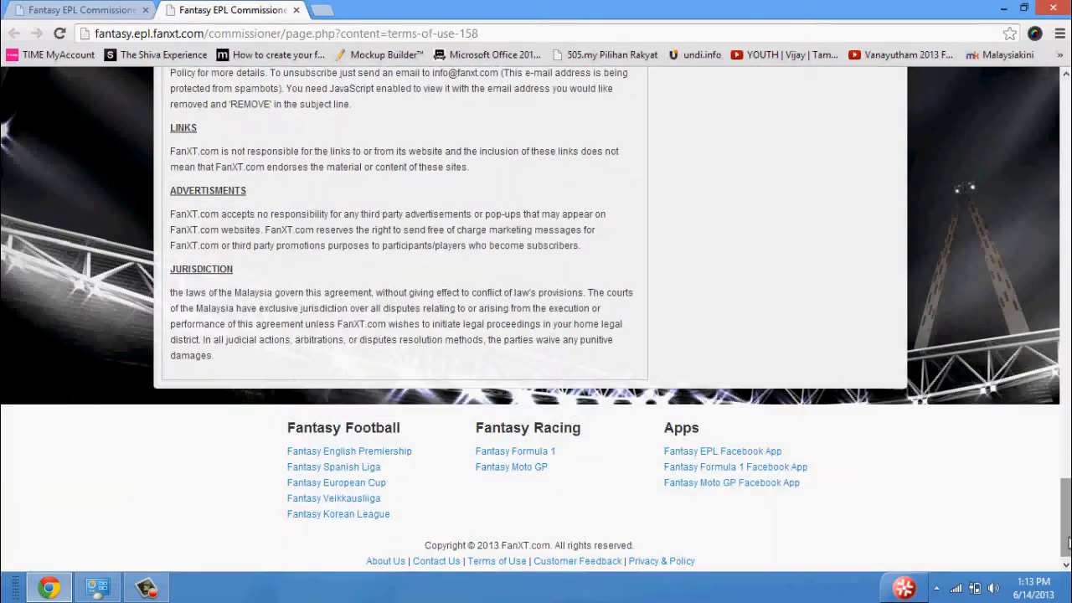
click(59, 11)
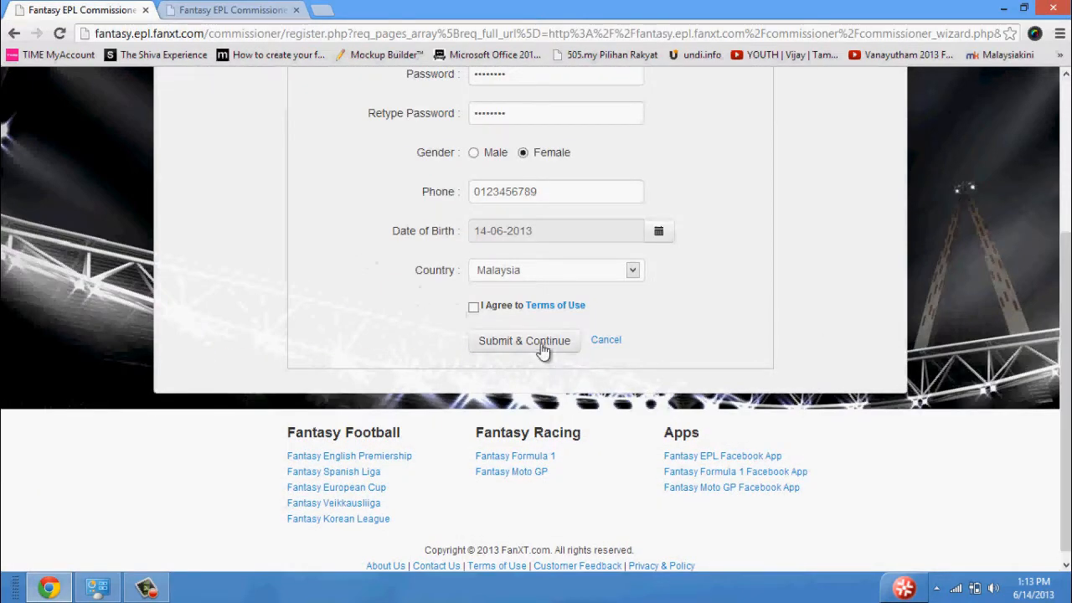
click(474, 313)
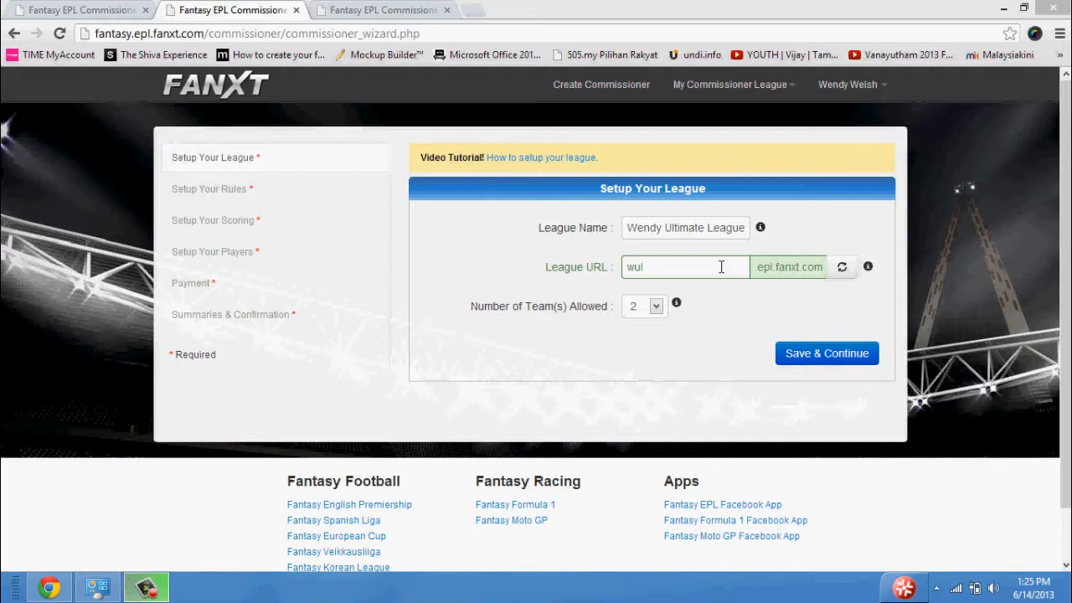
Set the league's number of teams allowed to 10 and check the highest number on offer.
click(657, 310)
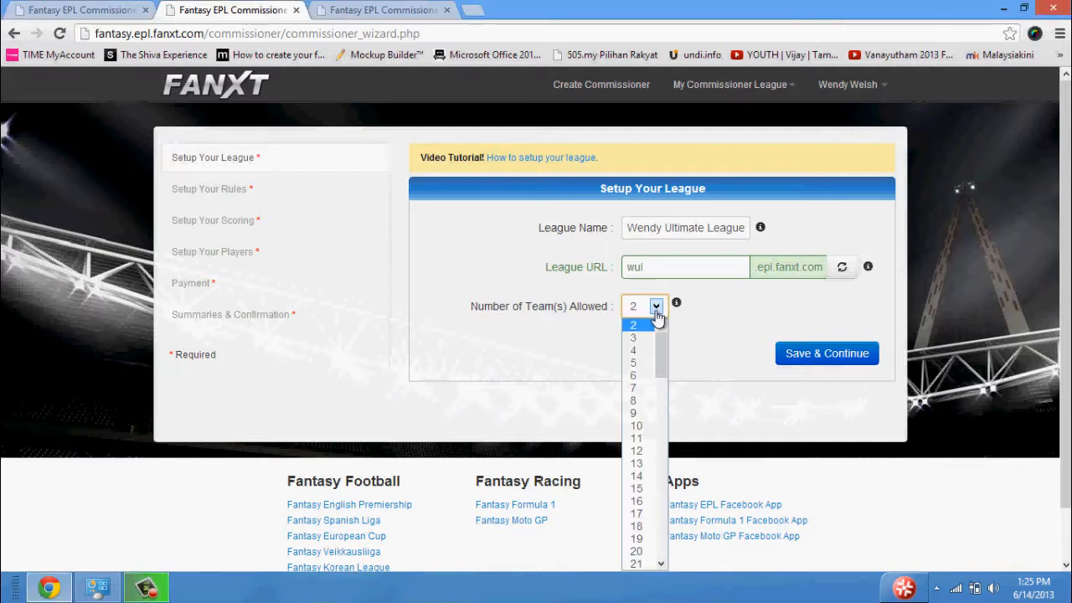
click(638, 427)
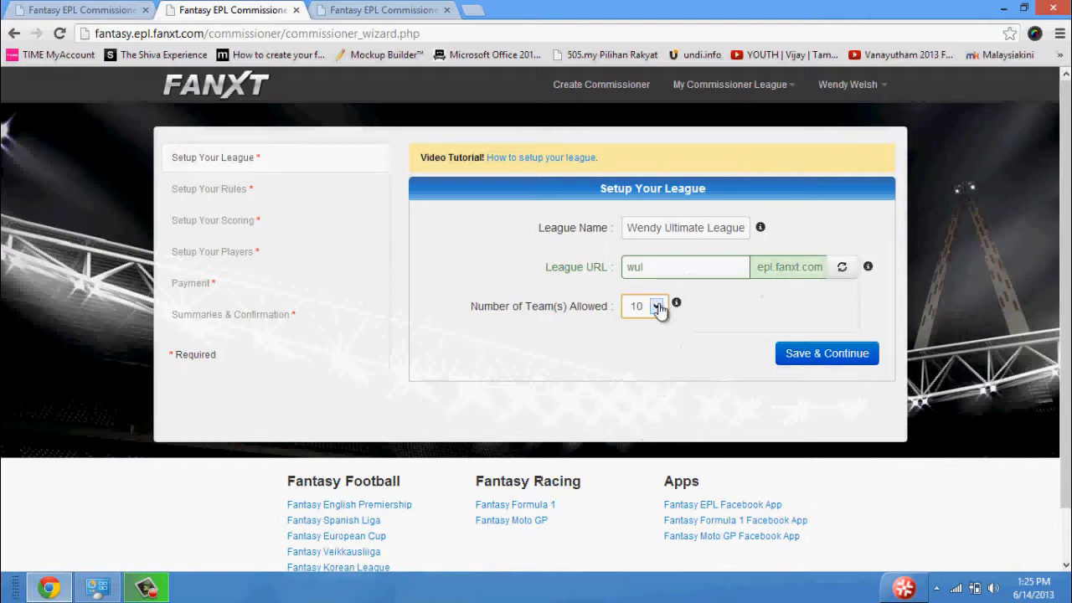
click(659, 308)
drag(664, 356, 659, 549)
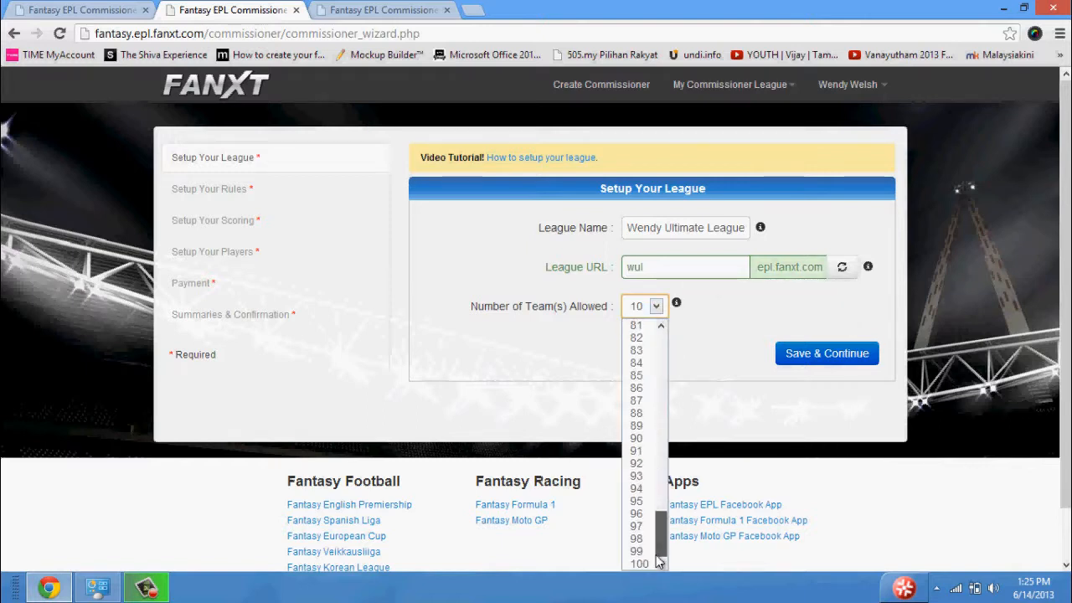
click(658, 306)
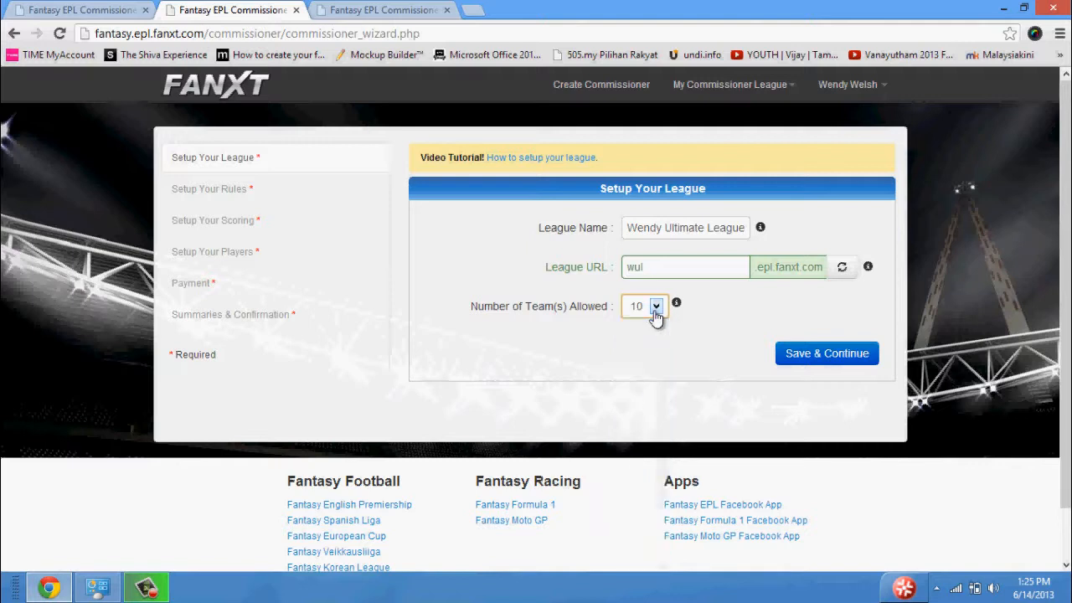
Save the league setup and the league rules to continue to the scoring setup.
mouse_move(869, 270)
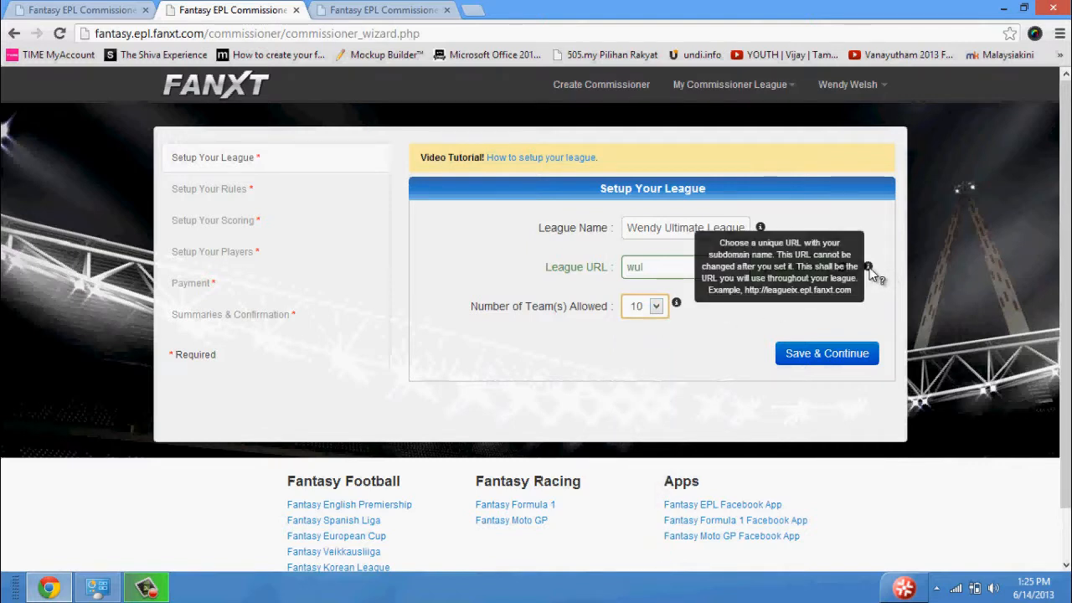
mouse_move(760, 227)
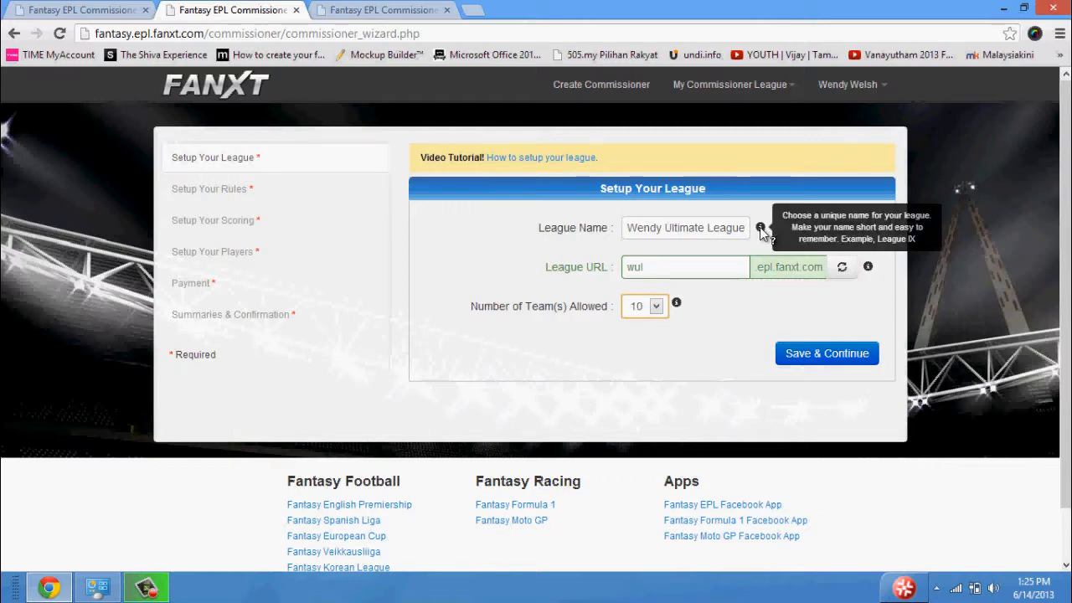
click(804, 362)
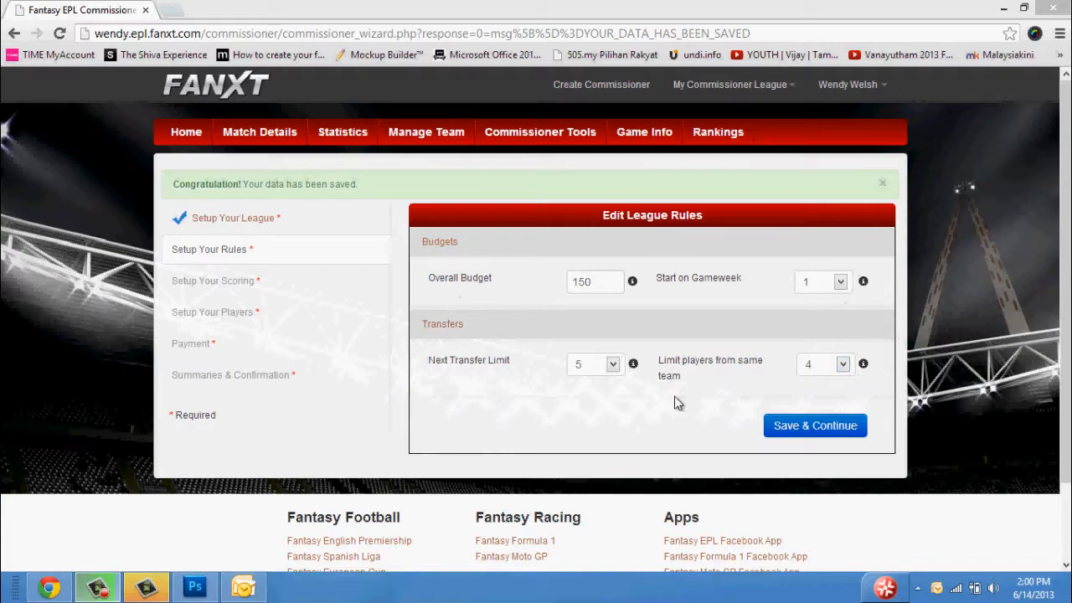
click(779, 429)
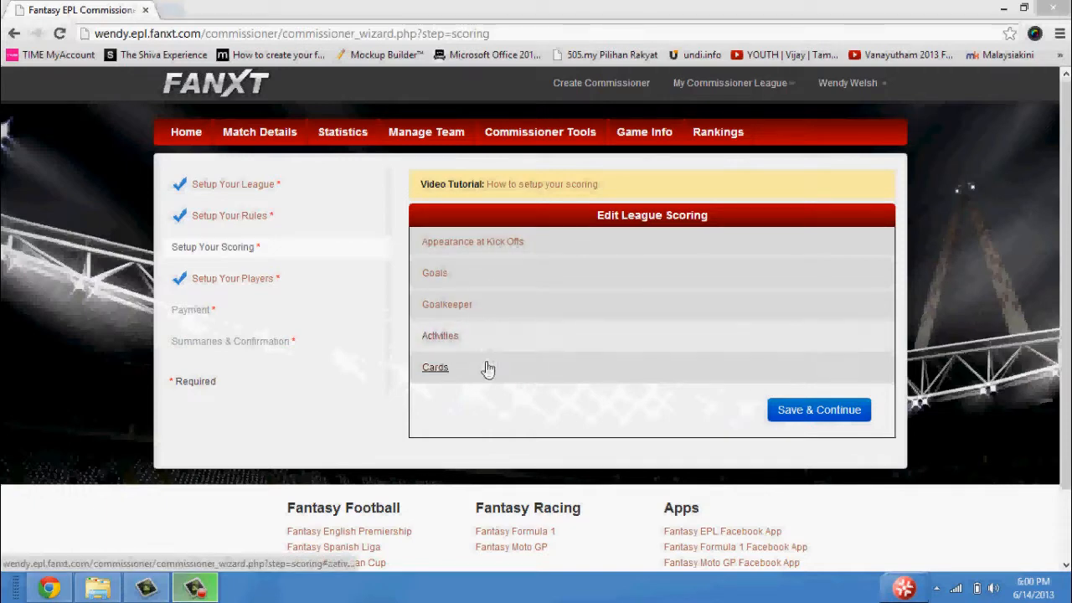
Review the points for kick-off appearances, goals, goalkeeper, activities and cards, and save the league scoring.
click(489, 243)
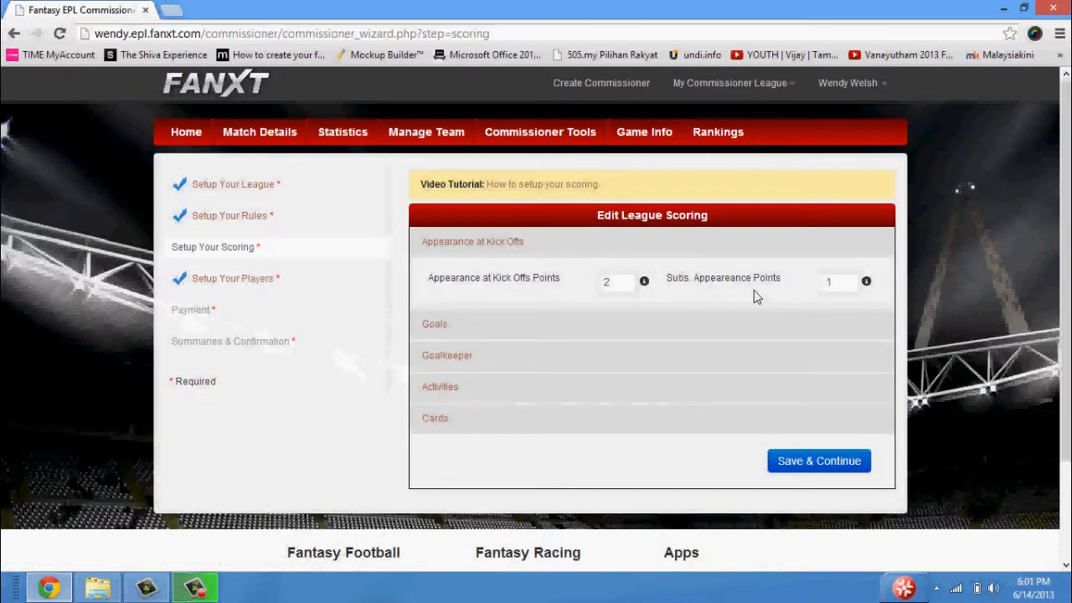
click(500, 241)
click(499, 275)
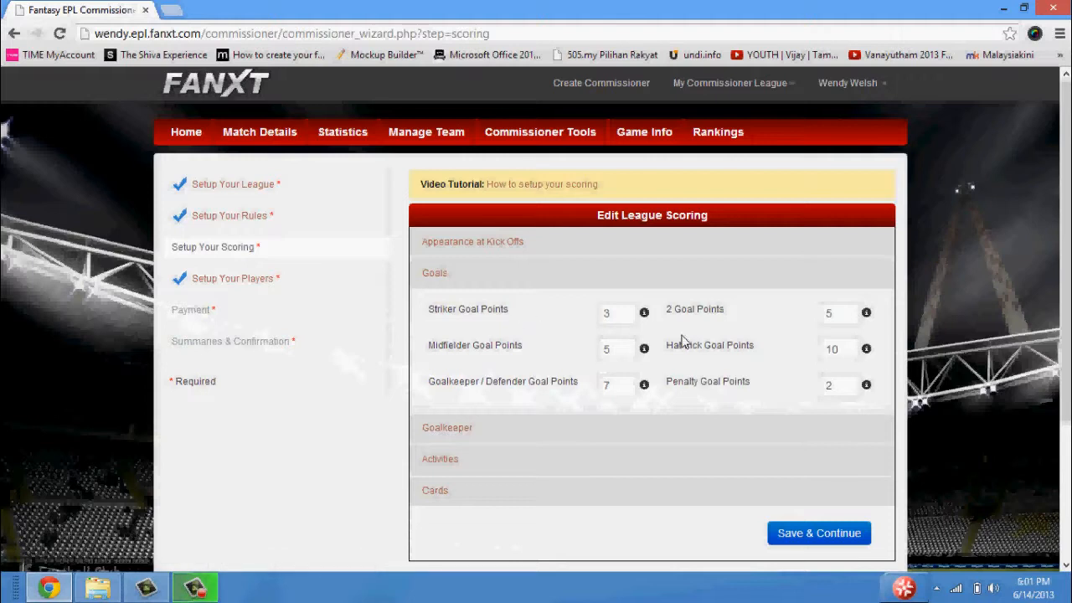
click(439, 280)
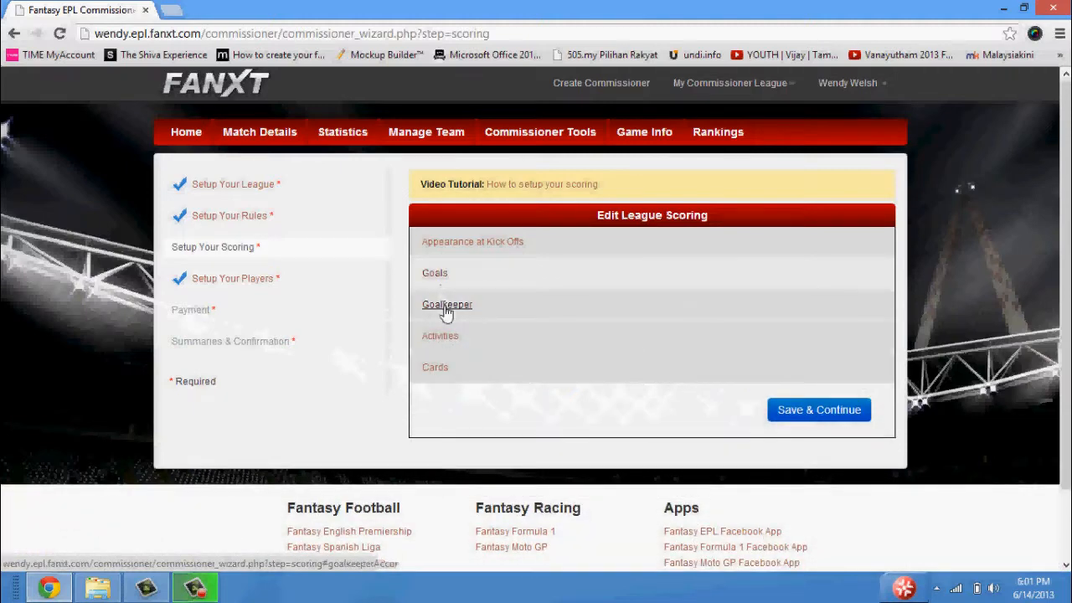
click(446, 307)
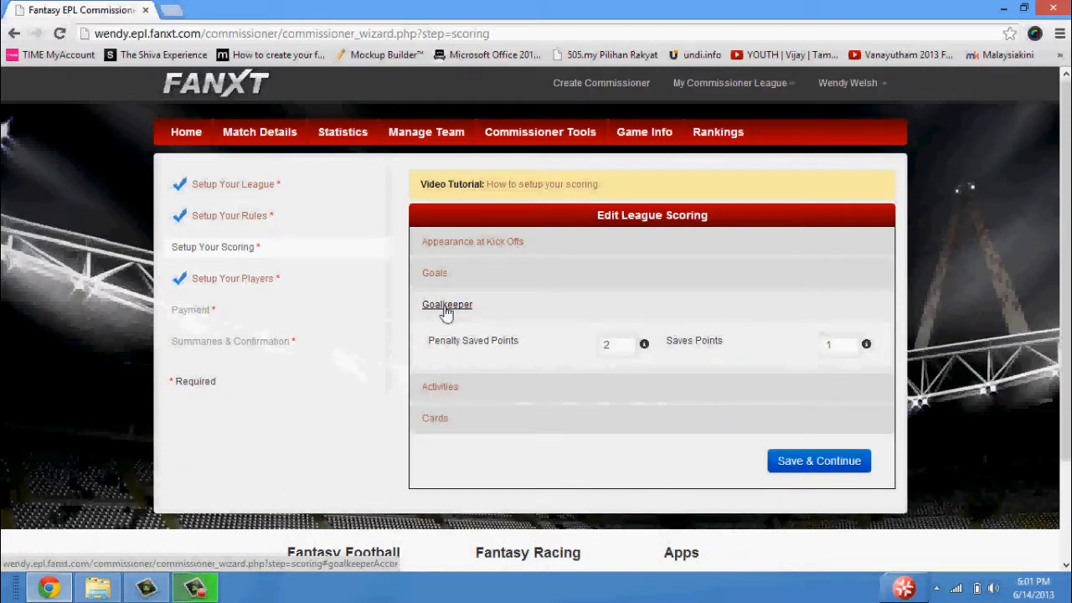
click(447, 308)
click(444, 344)
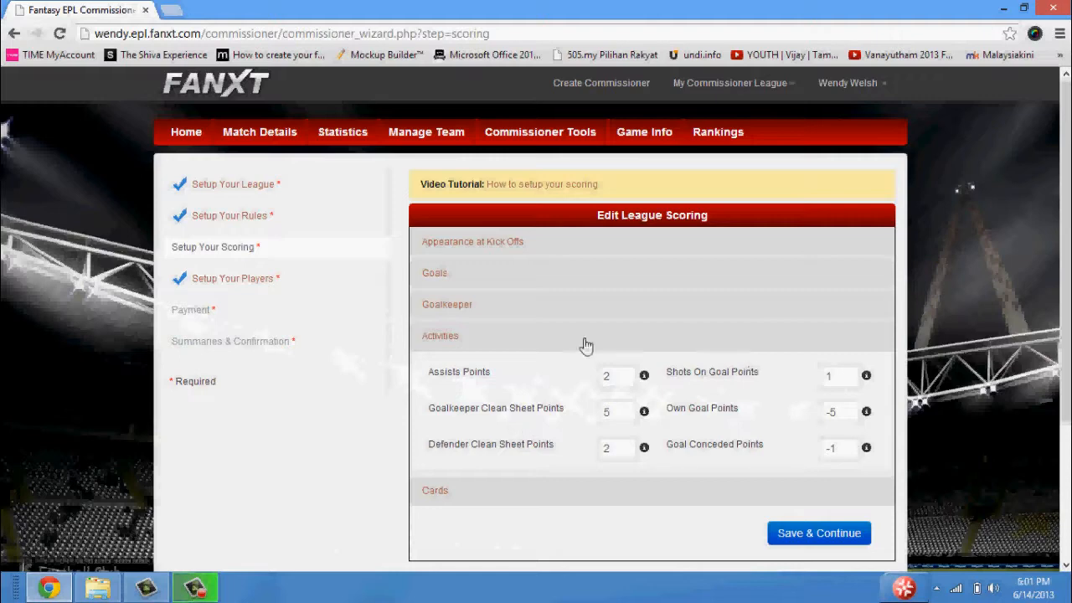
click(478, 342)
click(474, 377)
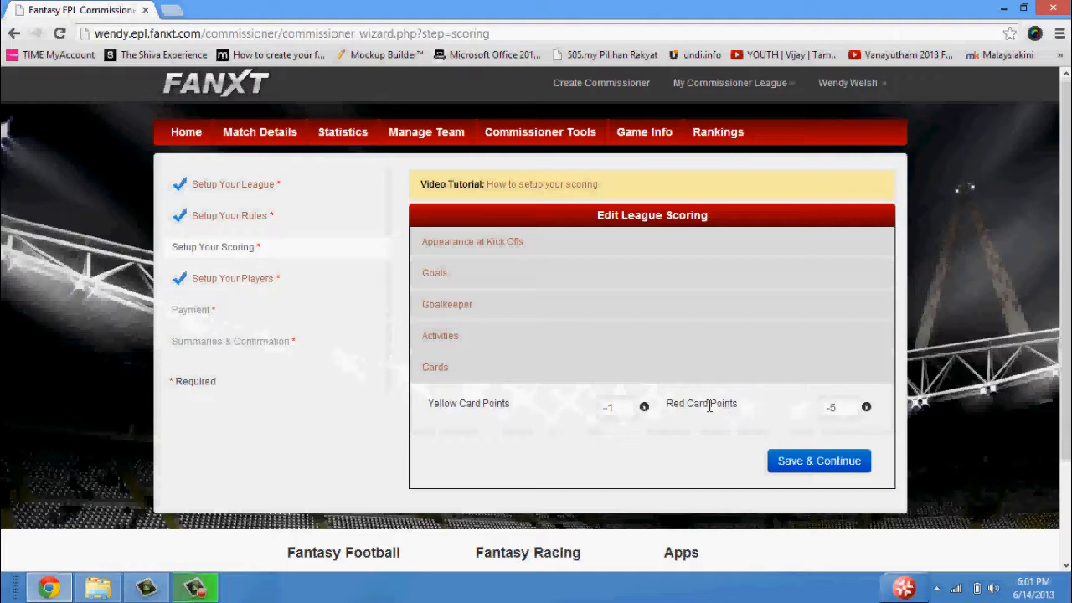
click(438, 368)
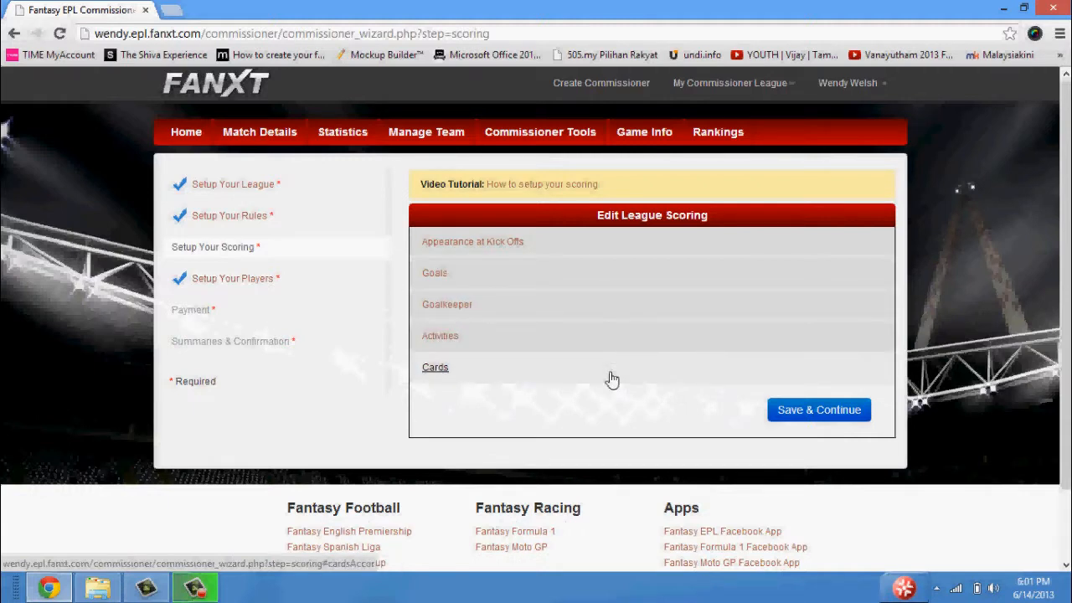
click(797, 418)
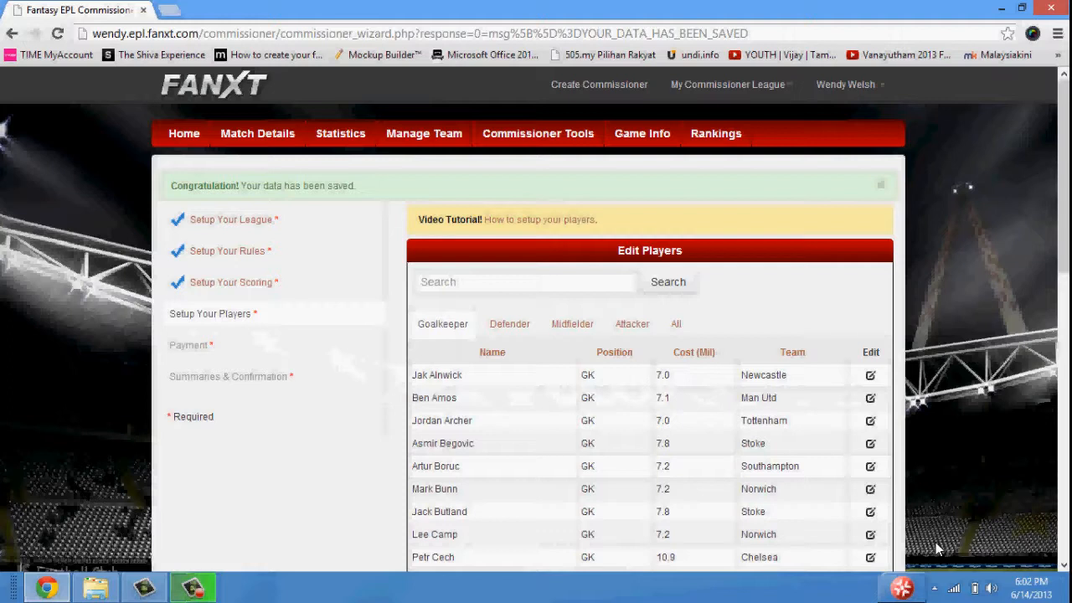
Look through the defender, midfielder, attacker and complete player lists, and return to the goalkeepers.
click(503, 327)
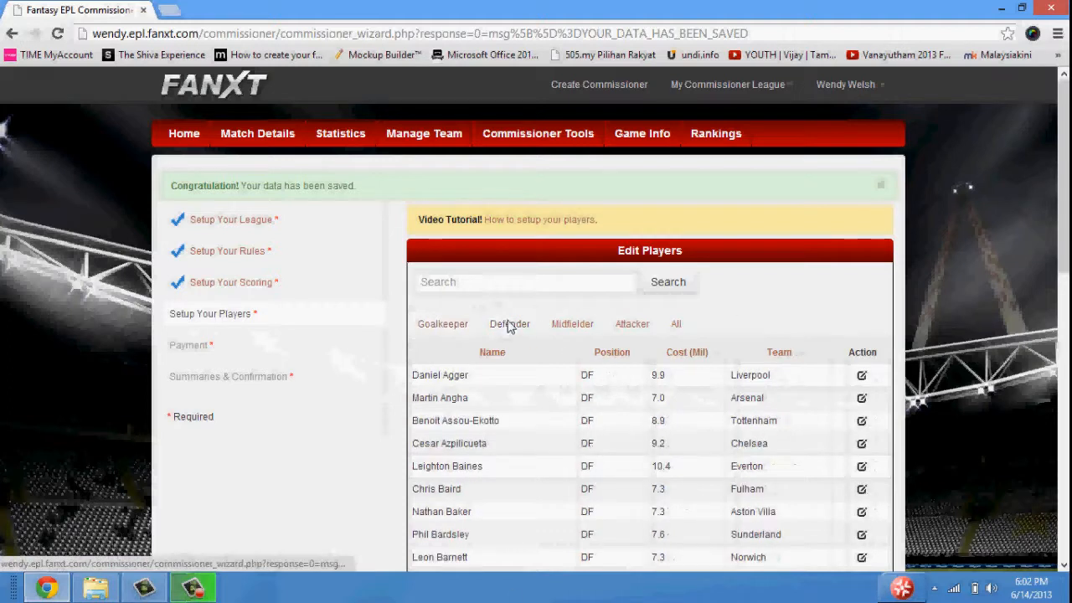
click(570, 326)
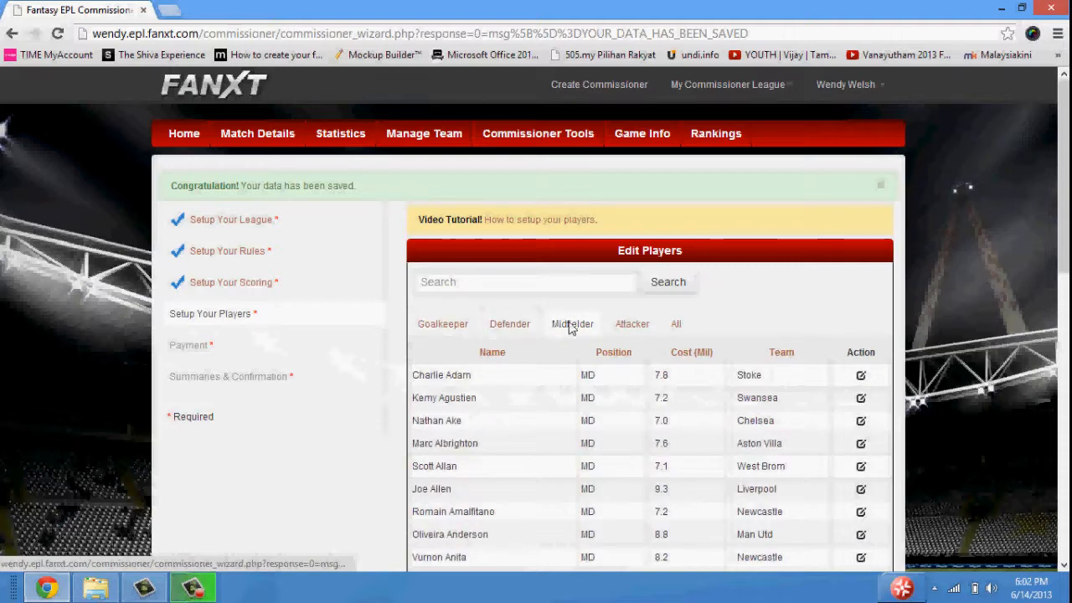
click(634, 327)
click(684, 329)
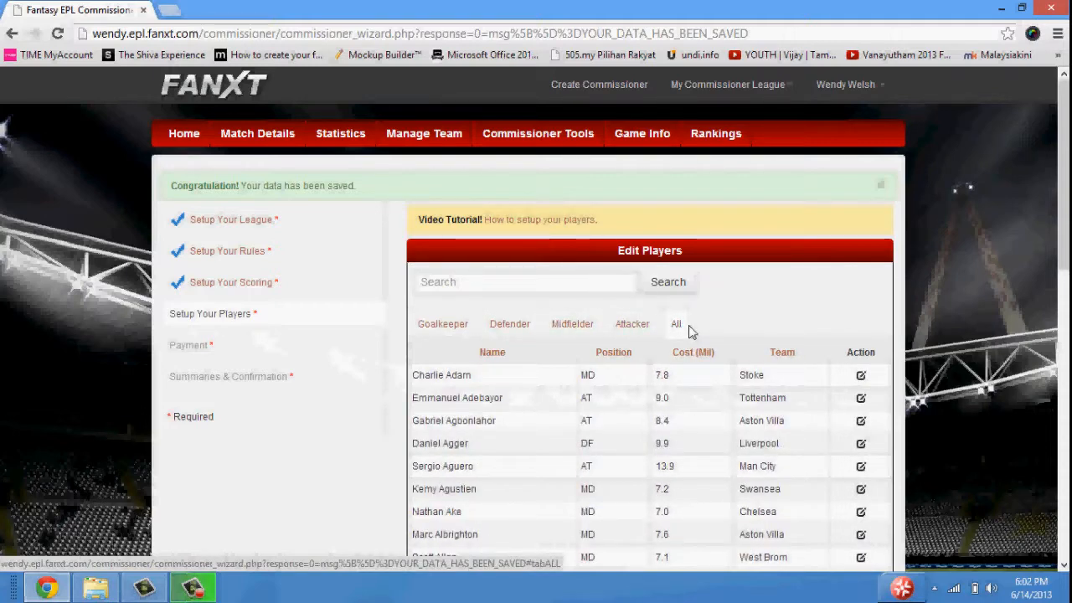
click(441, 325)
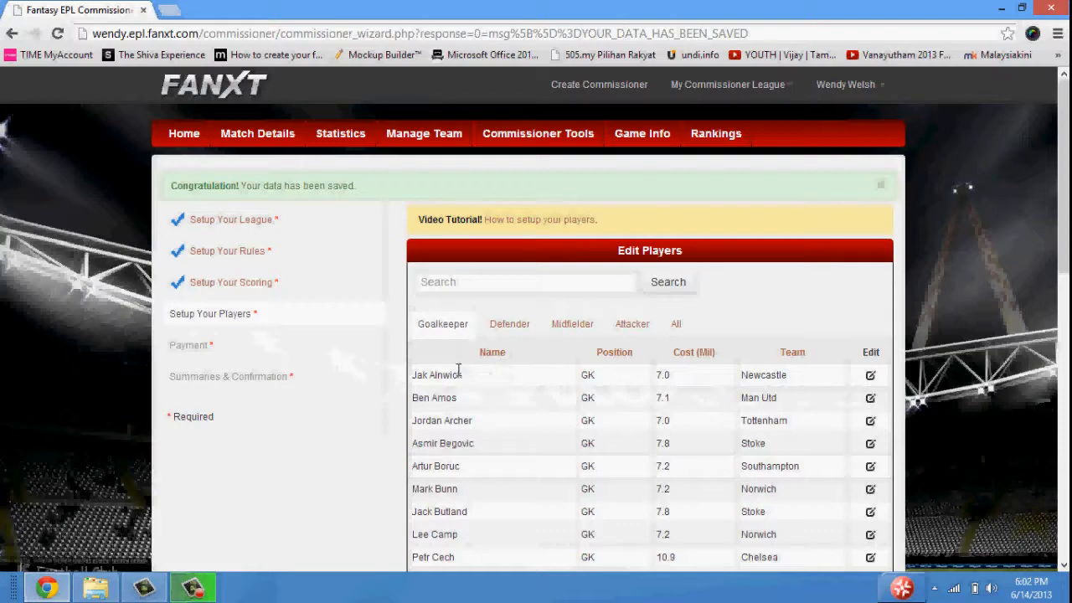
Open the first listed goalkeeper for editing, check the available positions, and save the player with the position kept as Goalkeeper.
click(872, 380)
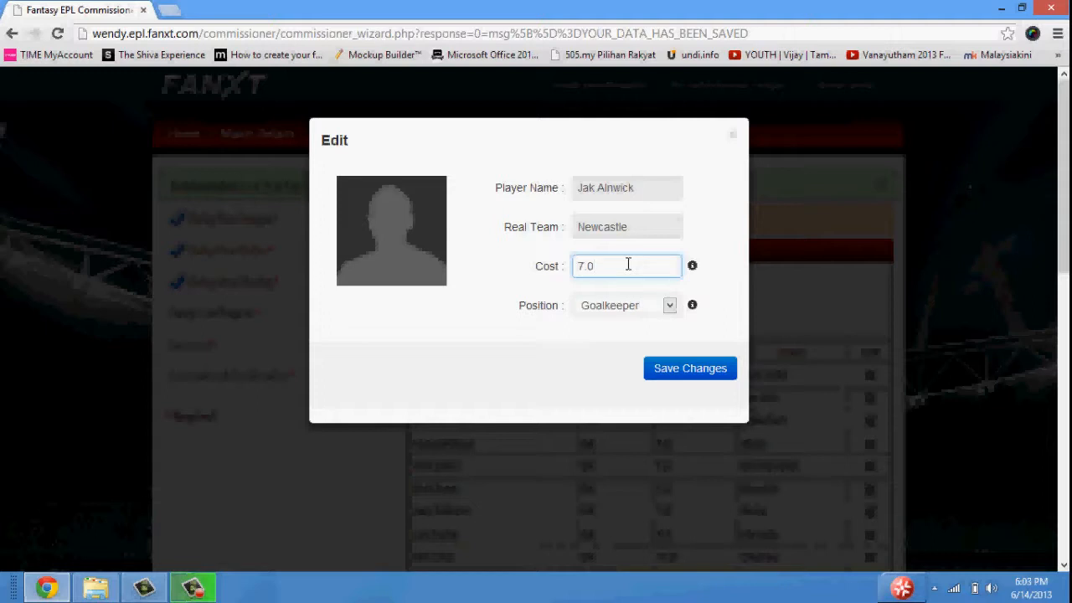
click(654, 310)
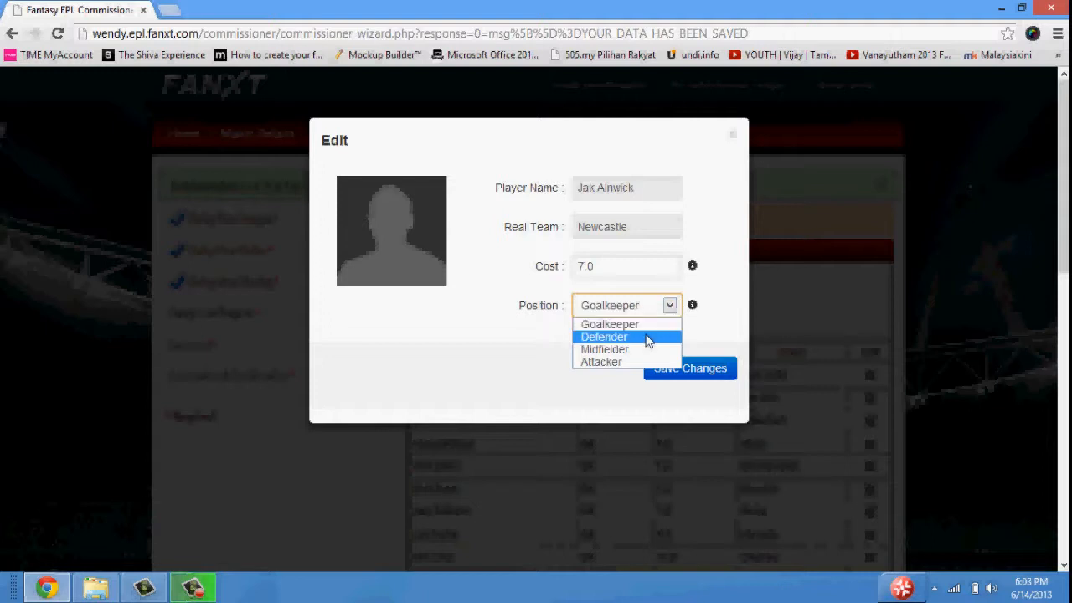
click(669, 308)
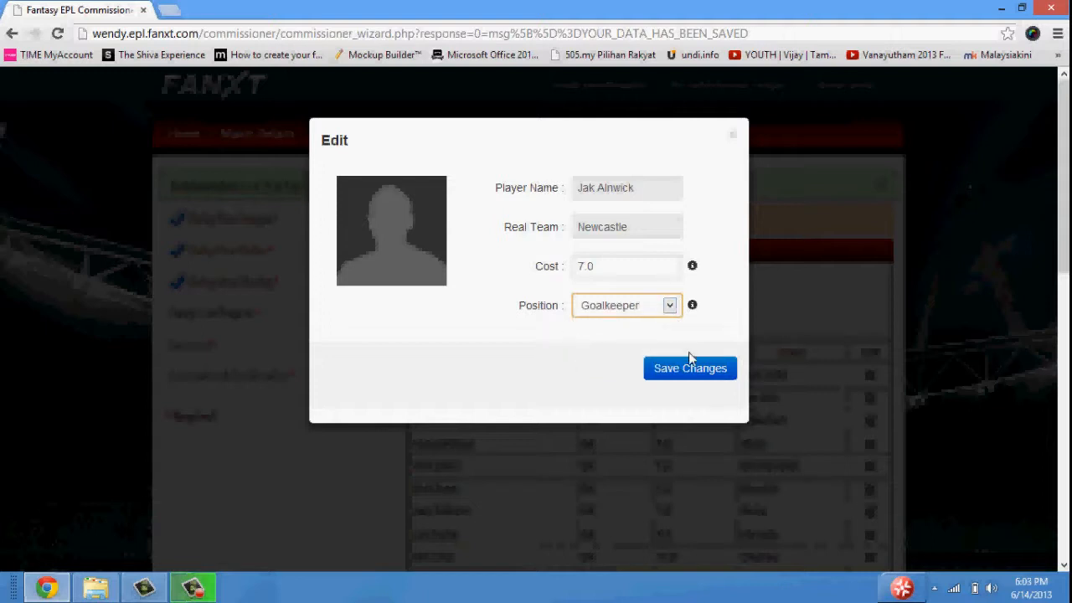
click(698, 370)
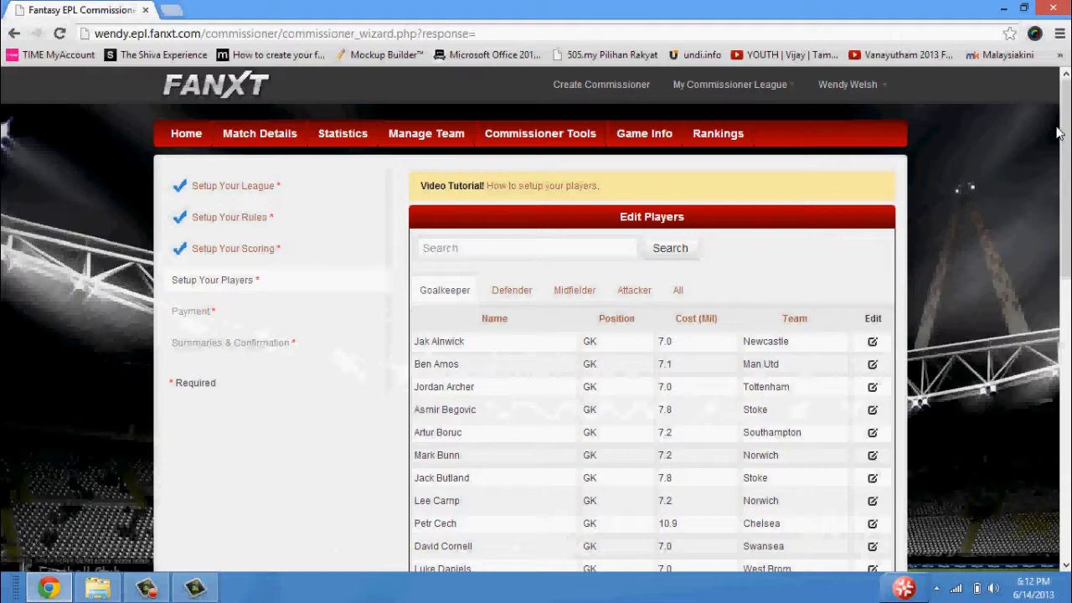
Save the player setup and choose to pay later with the 14-day trial version.
scroll(1058, 135, down, 5)
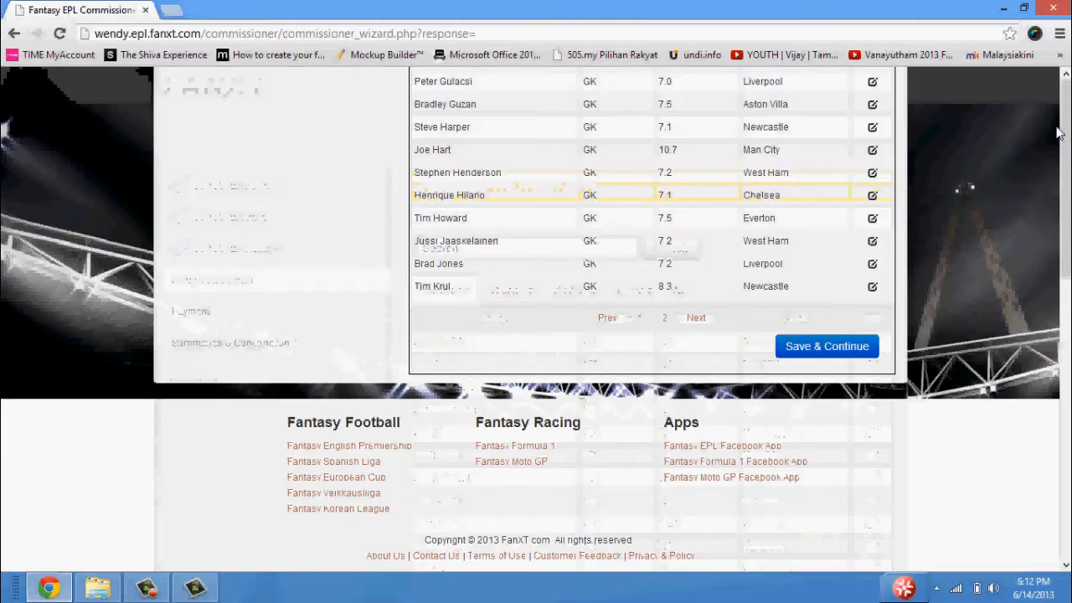
click(853, 353)
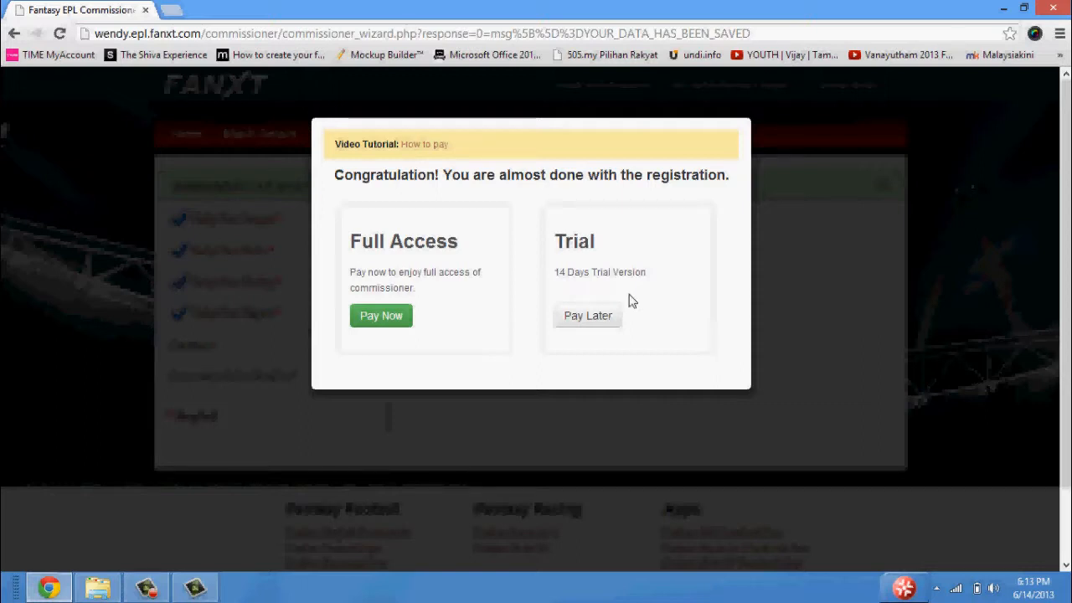
click(588, 316)
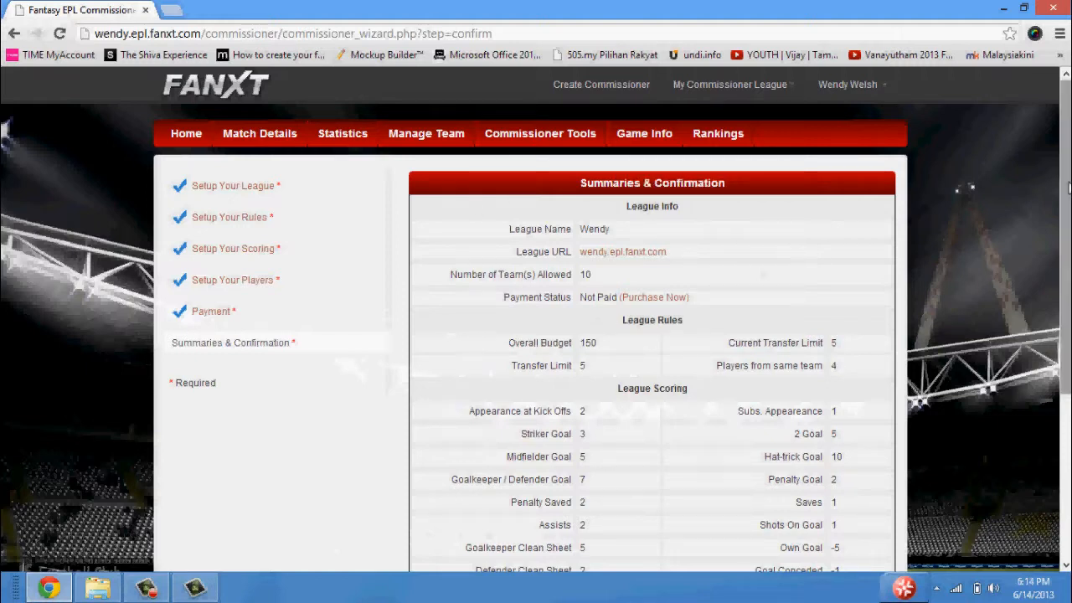
Review the league info, league rules and league scoring in the summary before starting the league.
drag(1070, 187, 1070, 263)
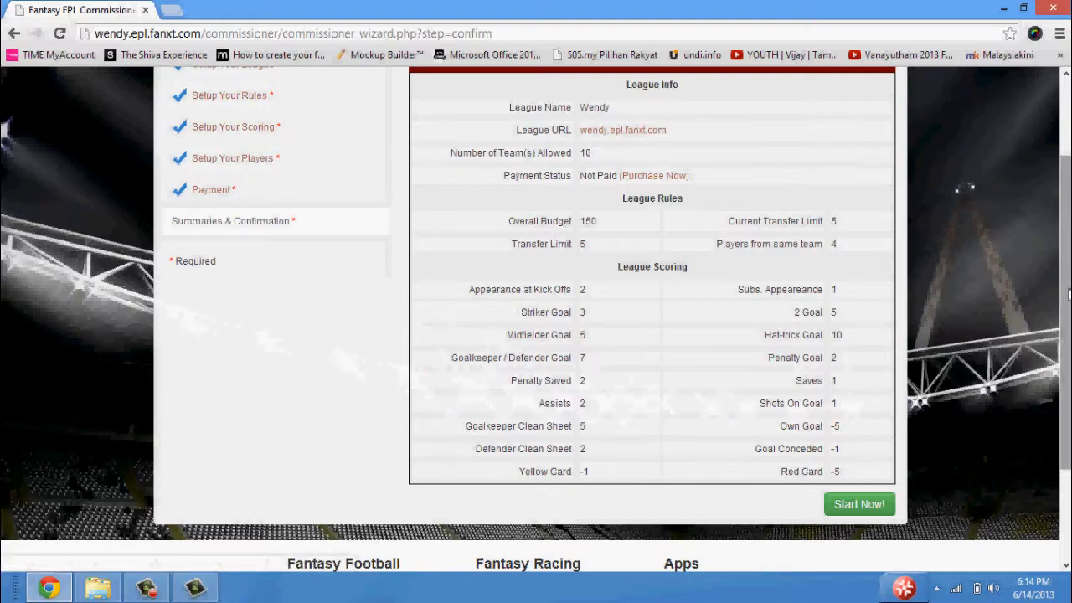
mouse_move(1068, 294)
mouse_down()
mouse_move(1069, 365)
mouse_move(1068, 211)
mouse_move(1069, 289)
mouse_up()
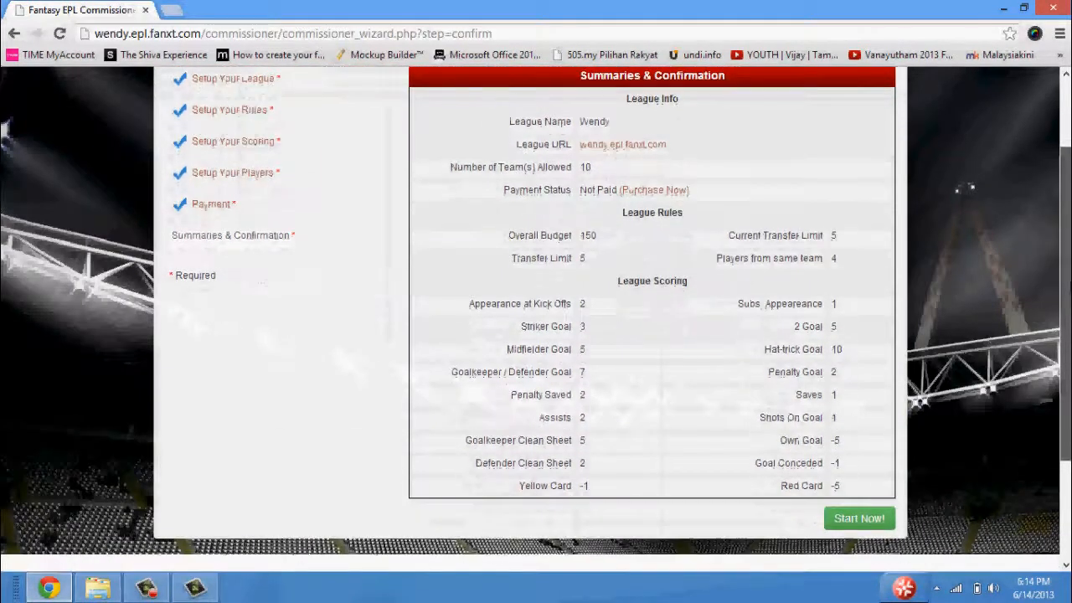
scroll(847, 436, down, 2)
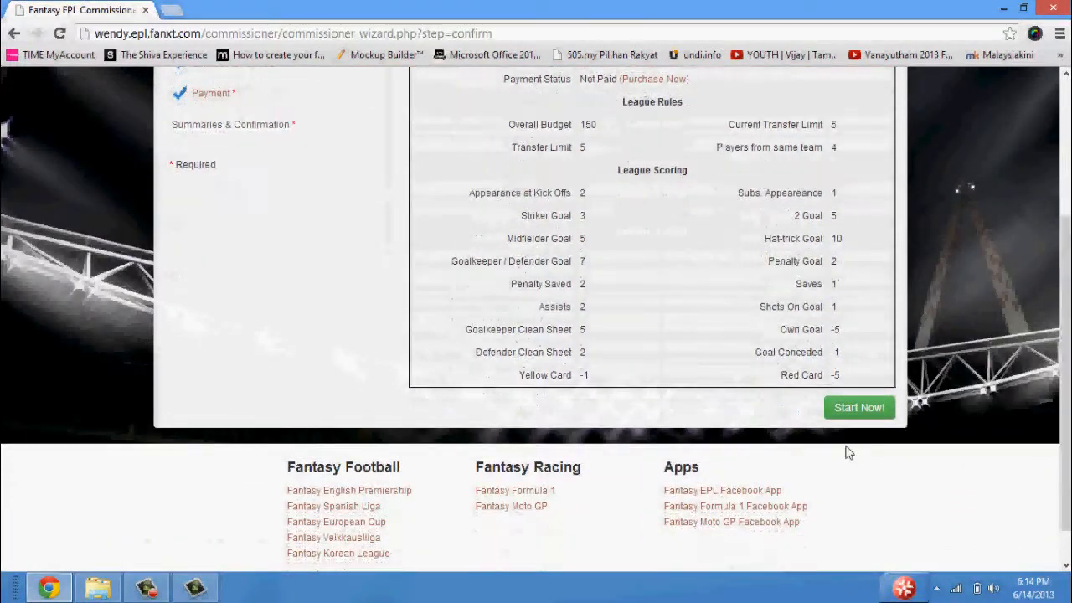